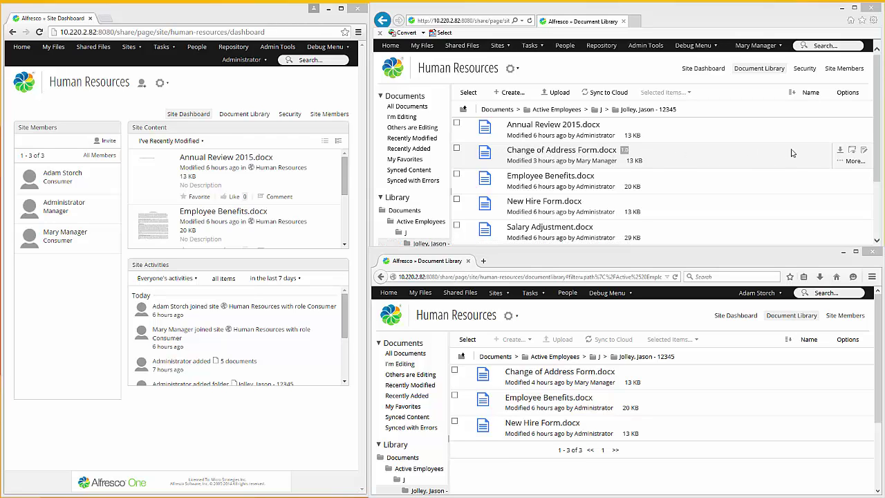
Step: Apply the Human Resources Restricted Document security policy to Change of Address Form.docx
click(842, 170)
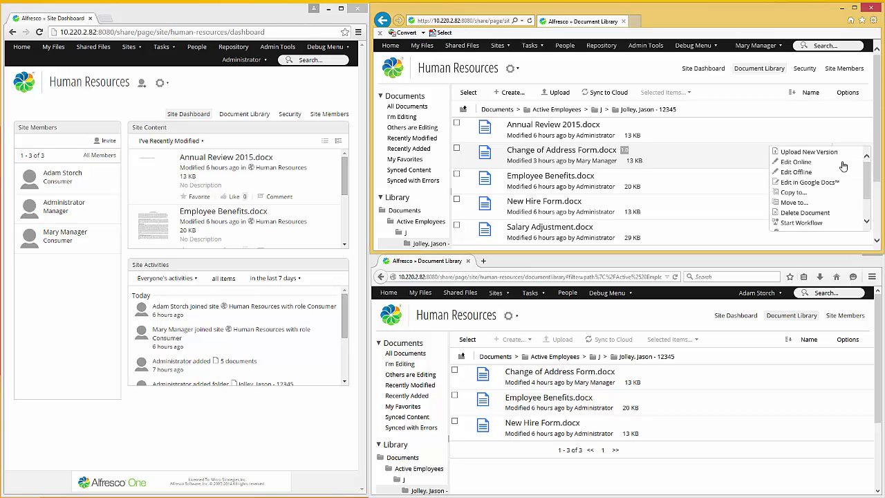
scroll(830, 201, down, 3)
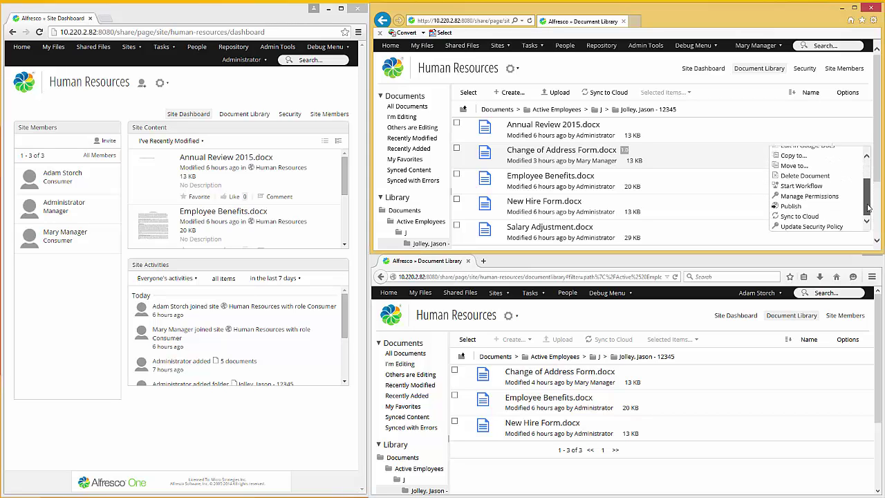
click(798, 228)
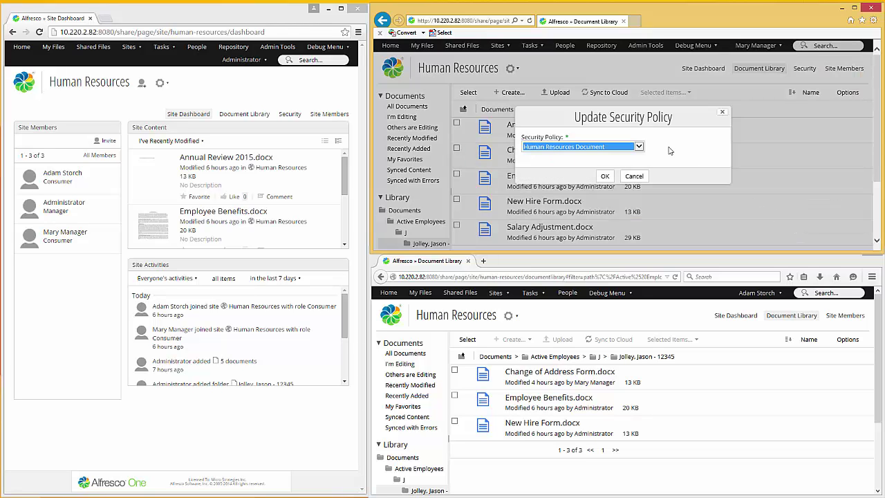
click(640, 147)
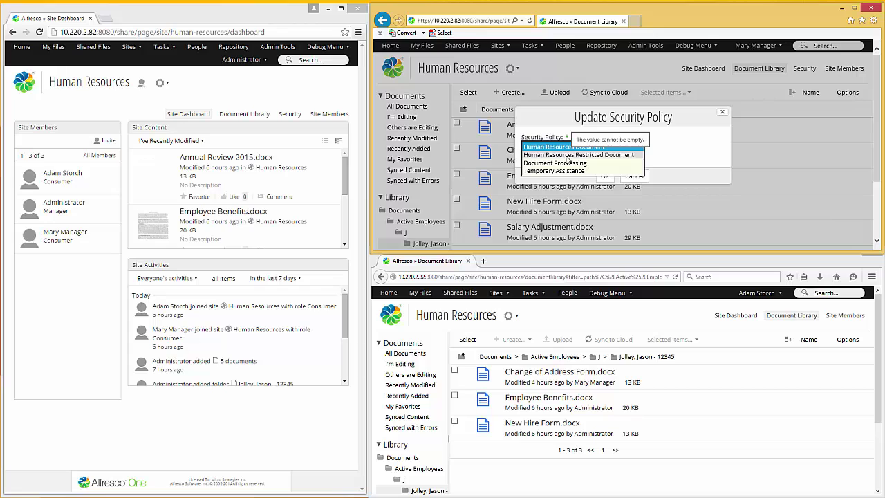
click(570, 155)
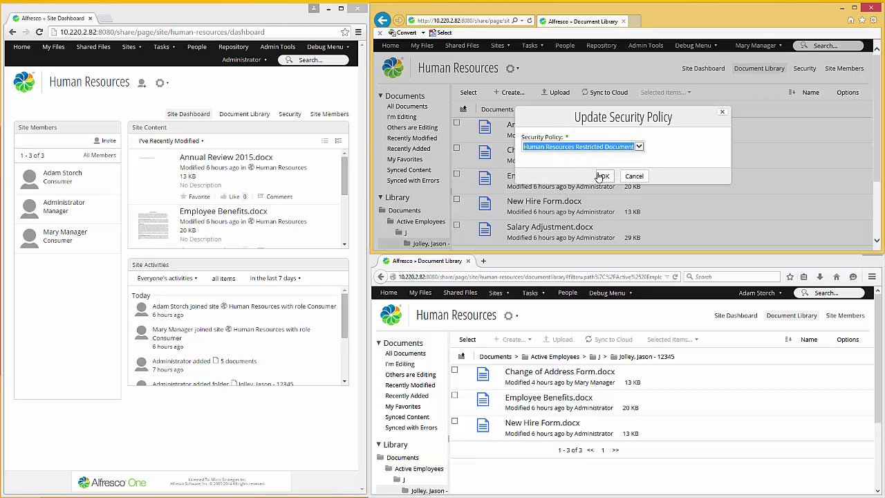
click(602, 177)
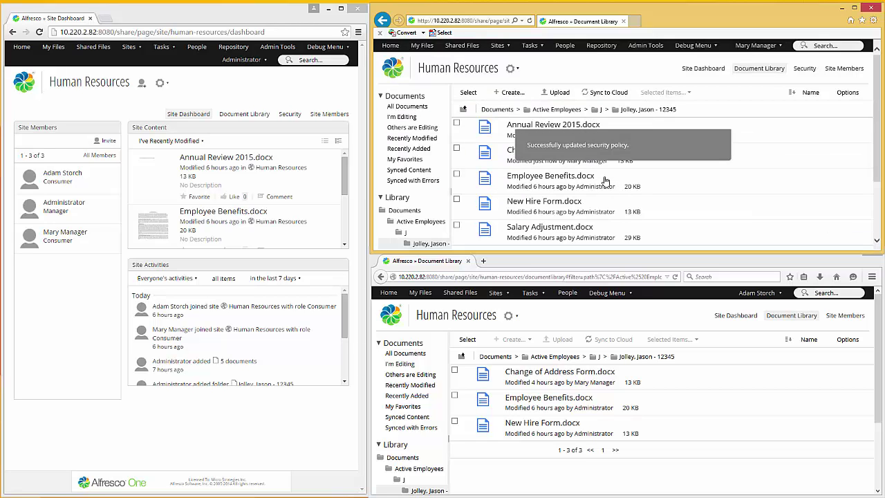
Step: Reload the consumer's document library so Change of Address Form.docx disappears, leaving two files
click(590, 316)
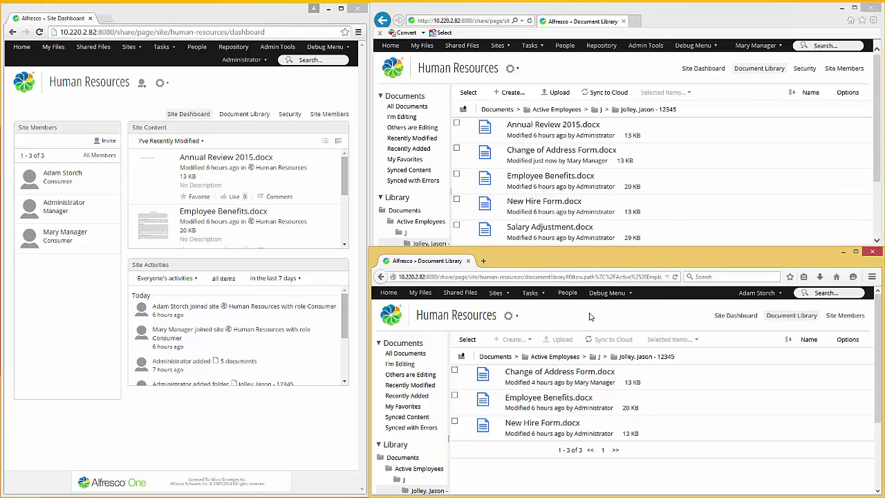
click(676, 278)
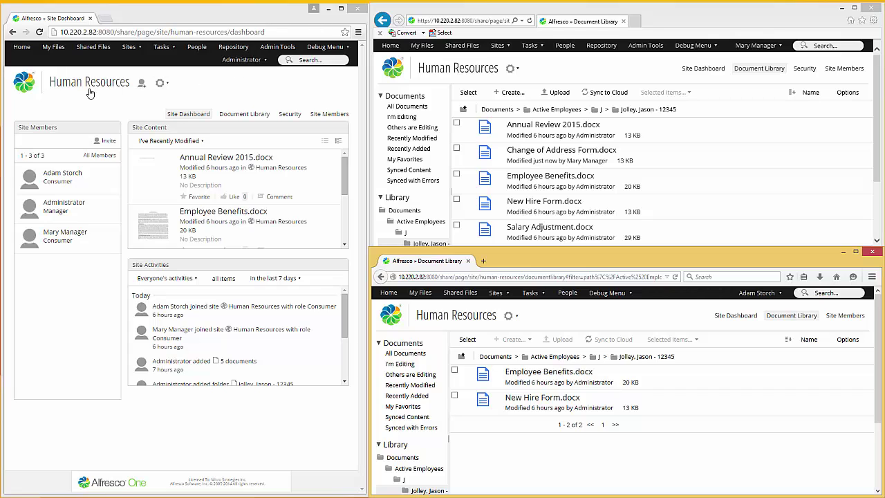
Step: Search the site's security policies for 'Human' to list the two Human Resources policies
click(290, 118)
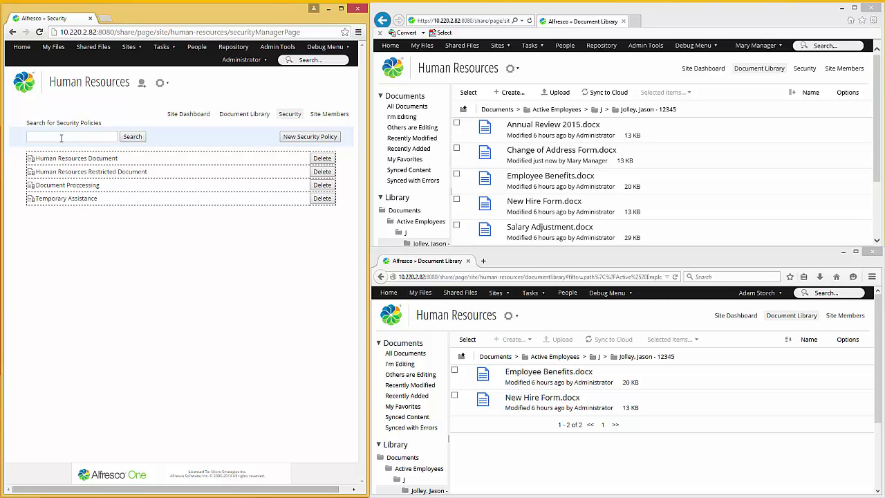
click(60, 137)
text(Human)
click(131, 137)
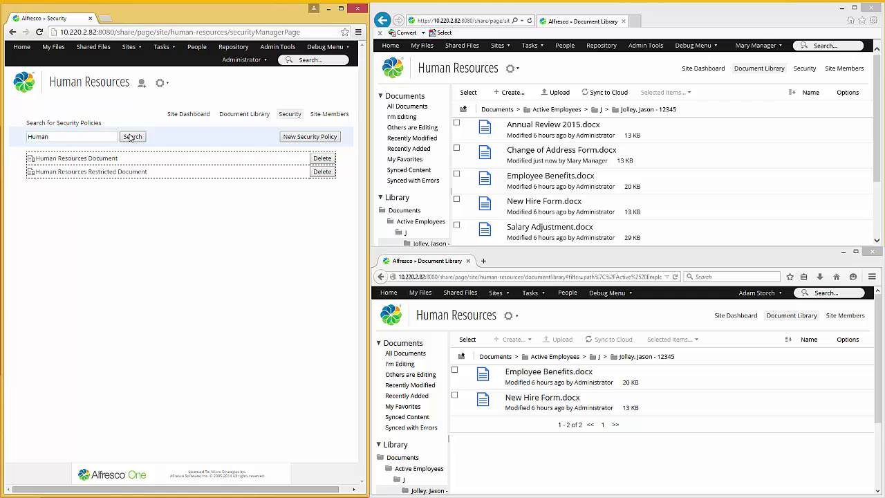
Step: Add the Operations group with the Consumer role to the Human Resources Document policy's groups
click(73, 164)
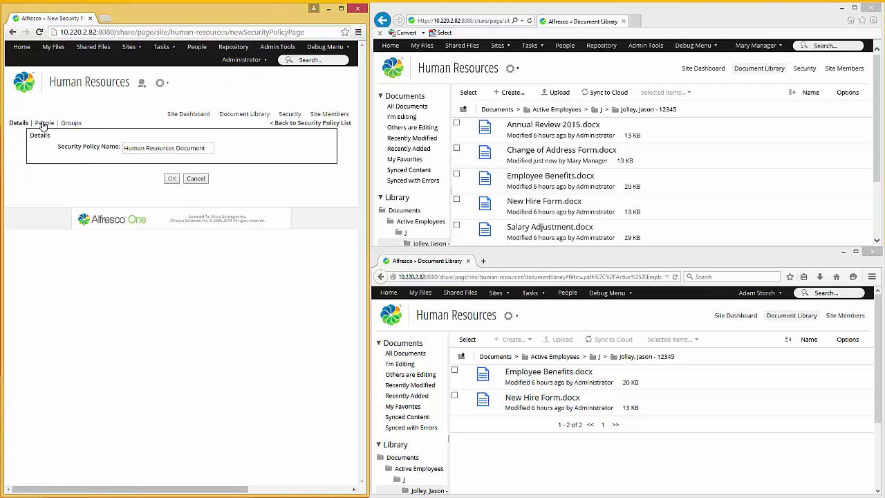
click(69, 126)
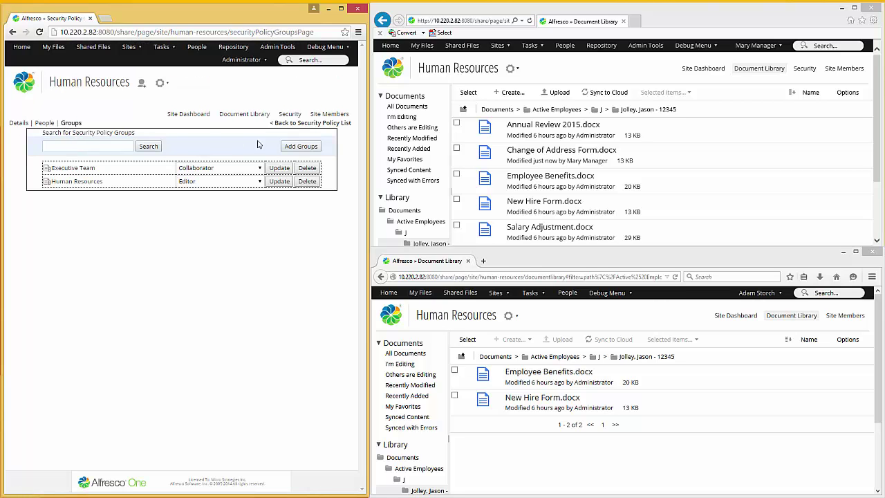
click(301, 147)
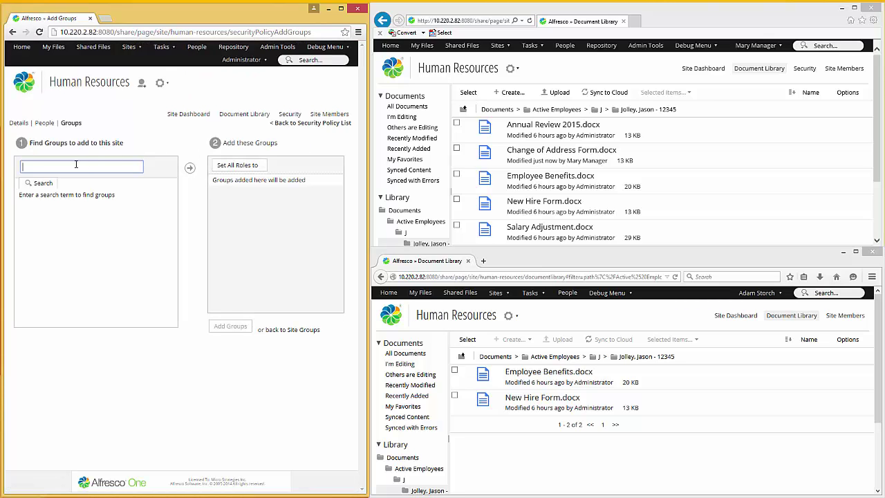
text(Oper)
click(41, 183)
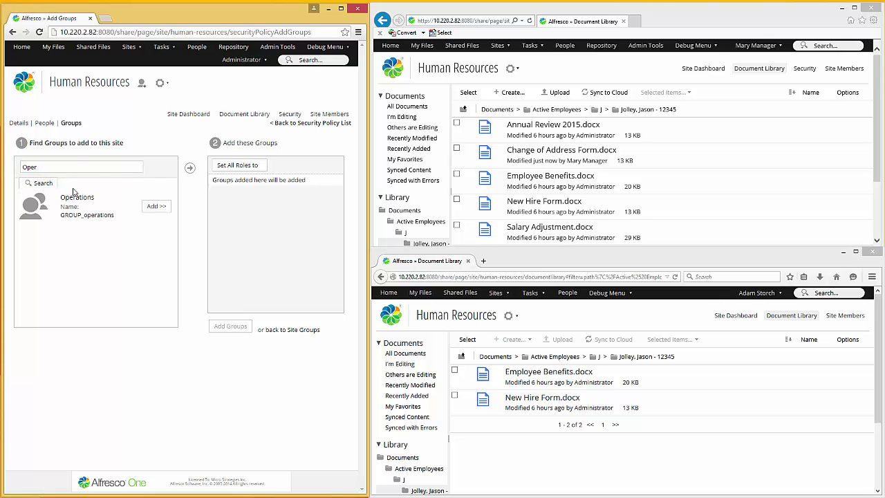
click(157, 207)
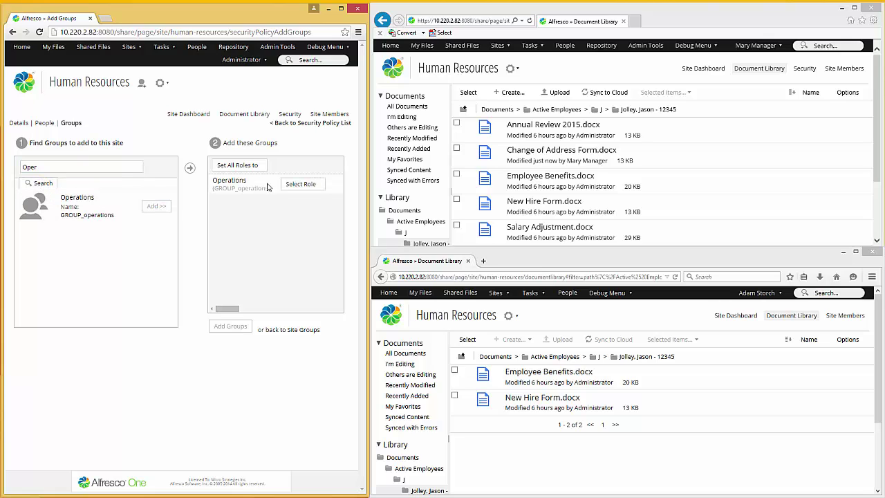
click(294, 186)
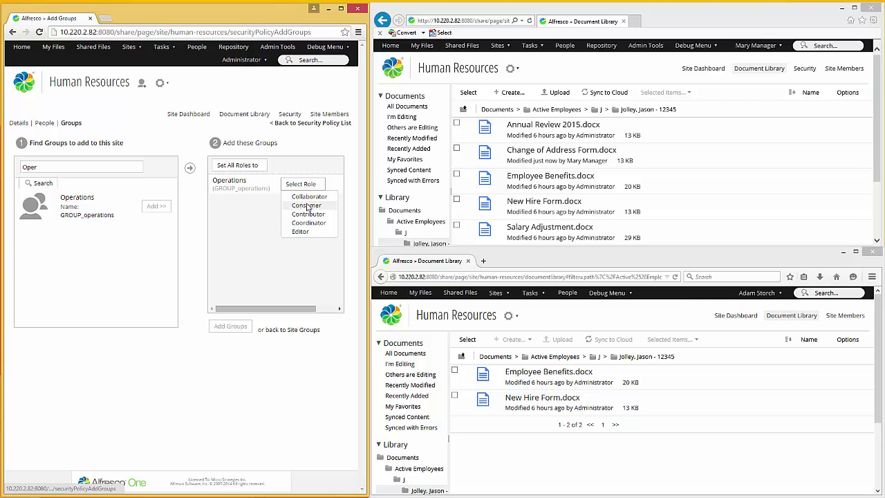
click(307, 206)
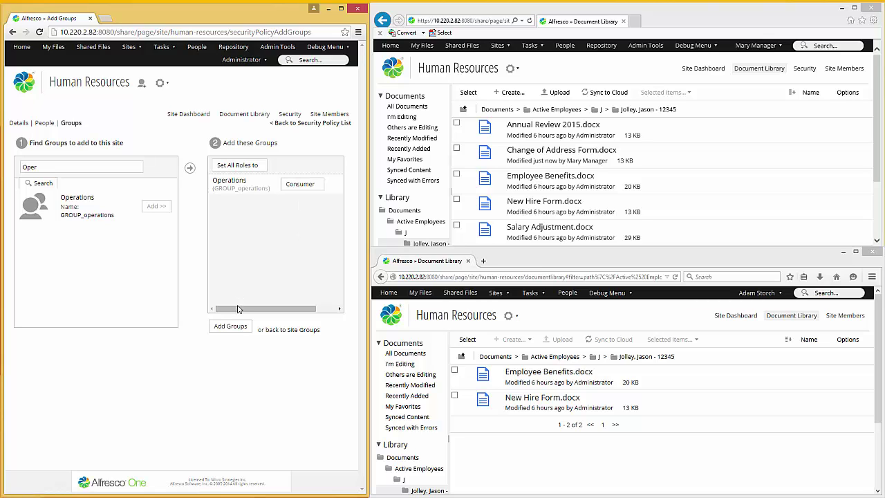
click(232, 326)
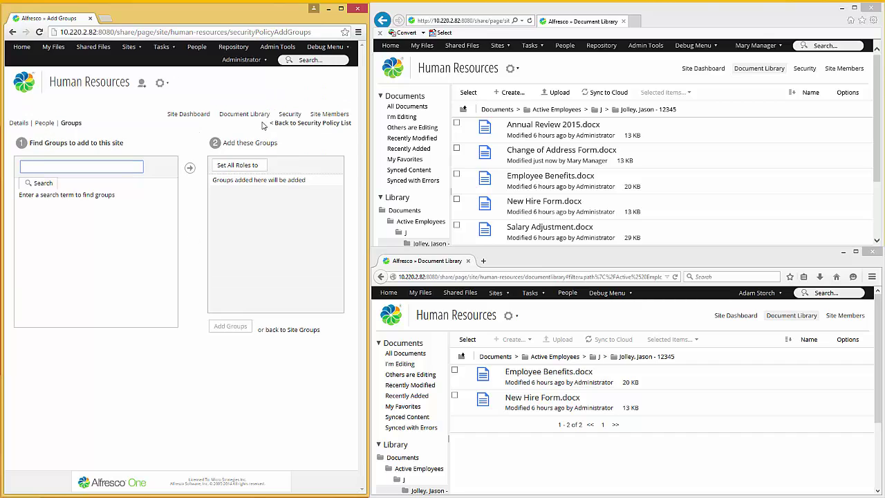
click(286, 123)
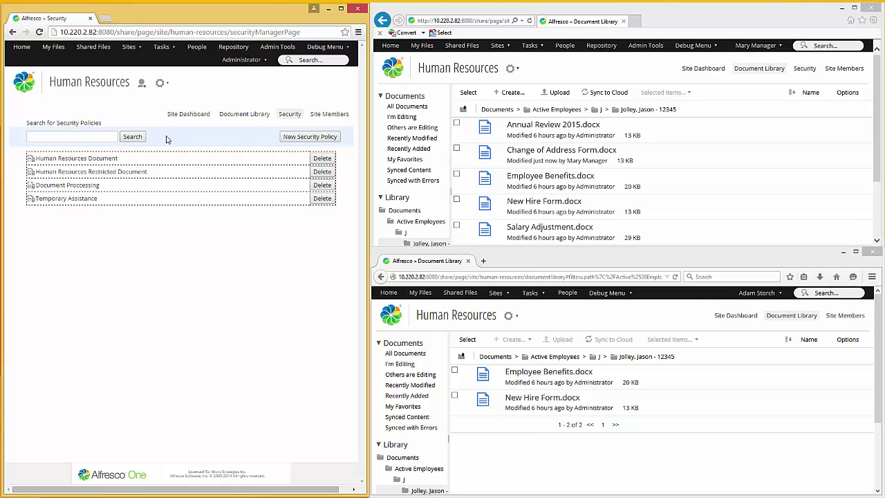
click(89, 160)
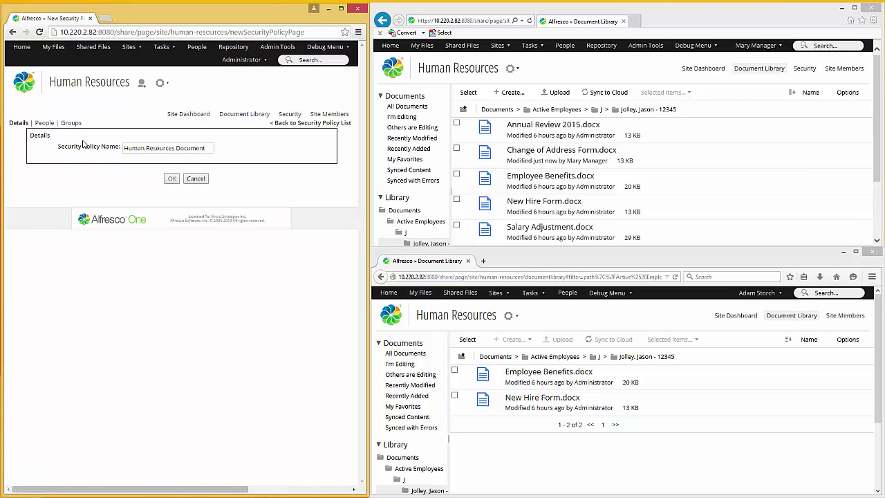
click(72, 123)
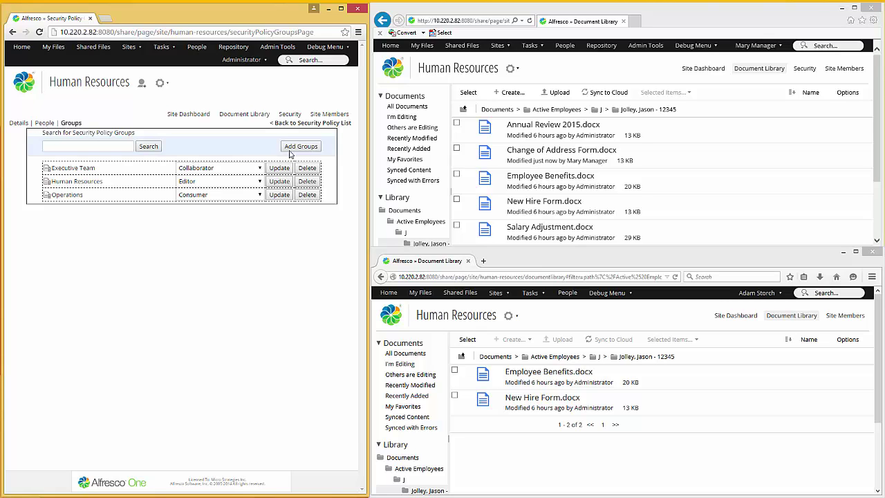
click(307, 124)
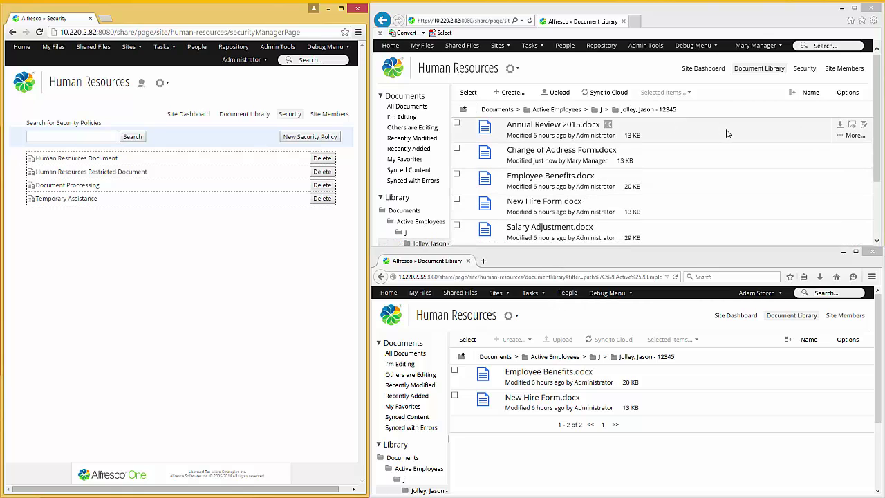
Step: Give Annual Review 2015.docx the Human Resources Document policy, then reload the consumer's list to show it
click(844, 137)
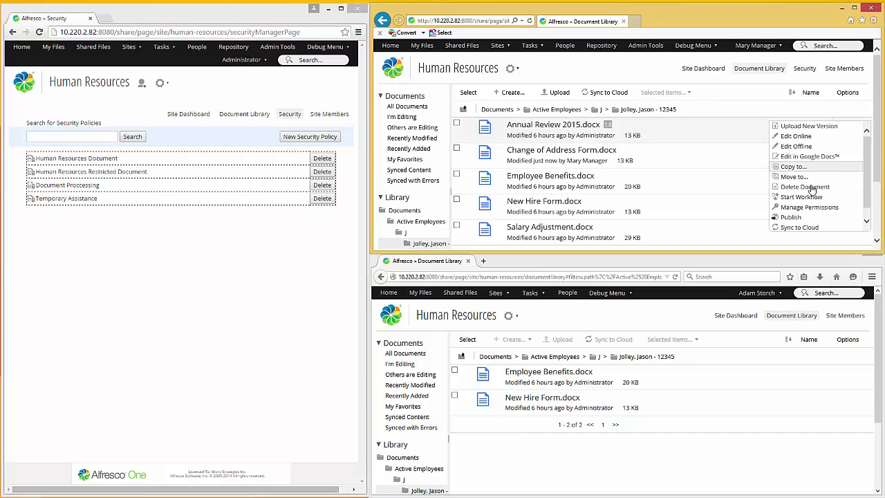
scroll(855, 192, down, 1)
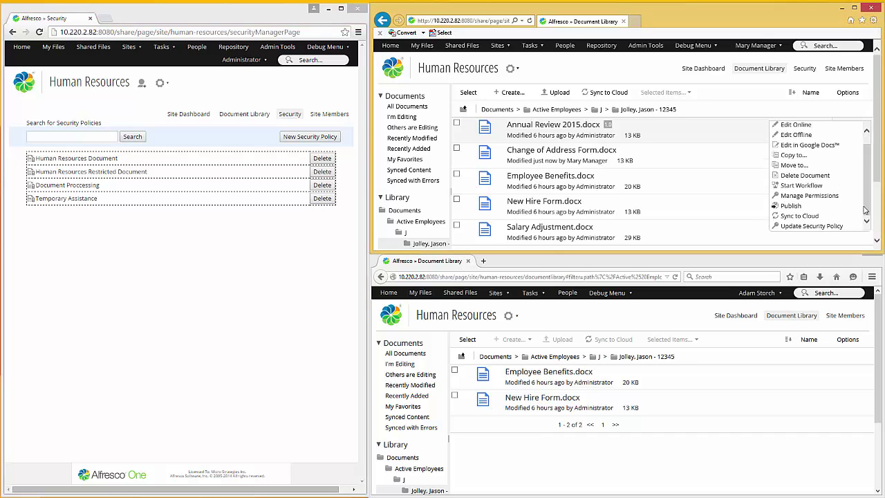
click(822, 228)
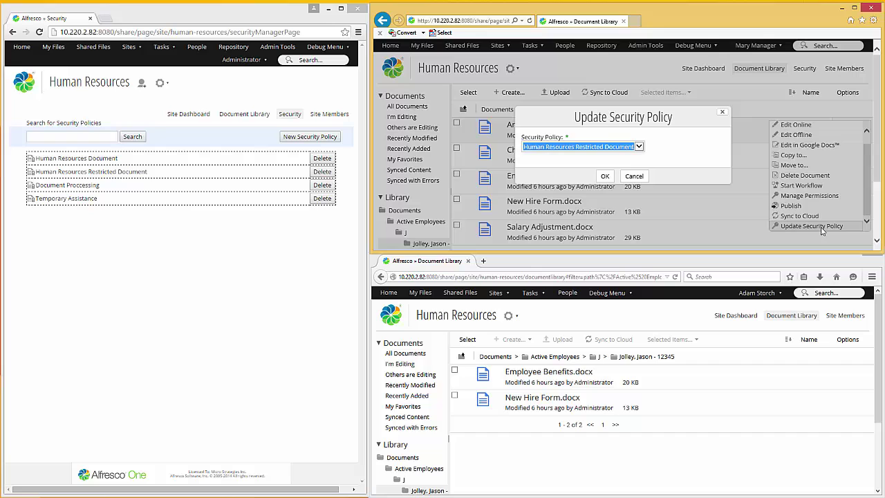
click(593, 150)
click(583, 139)
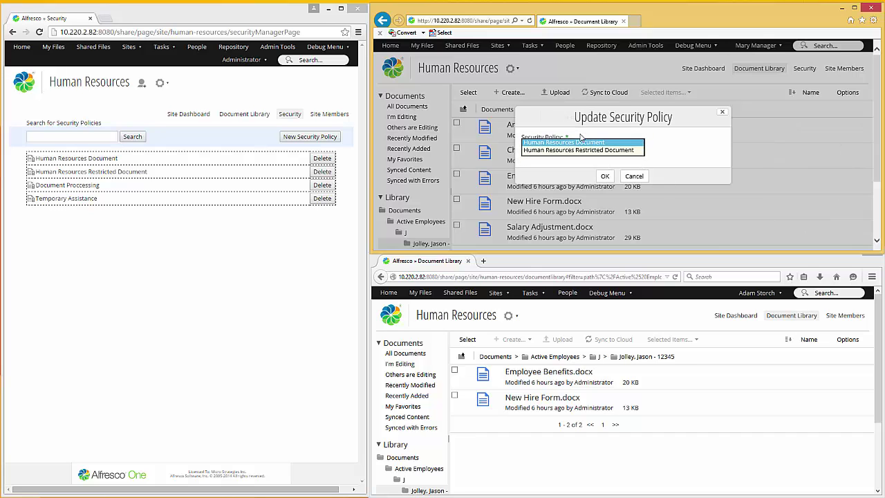
click(603, 176)
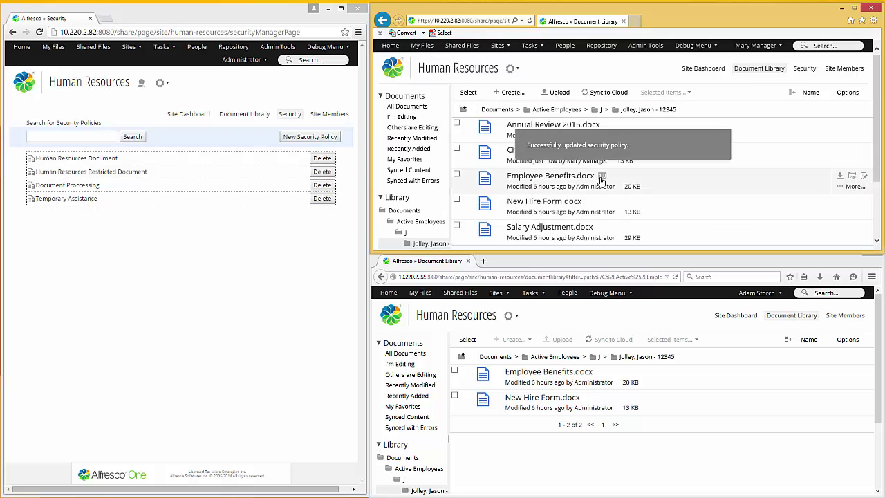
click(676, 277)
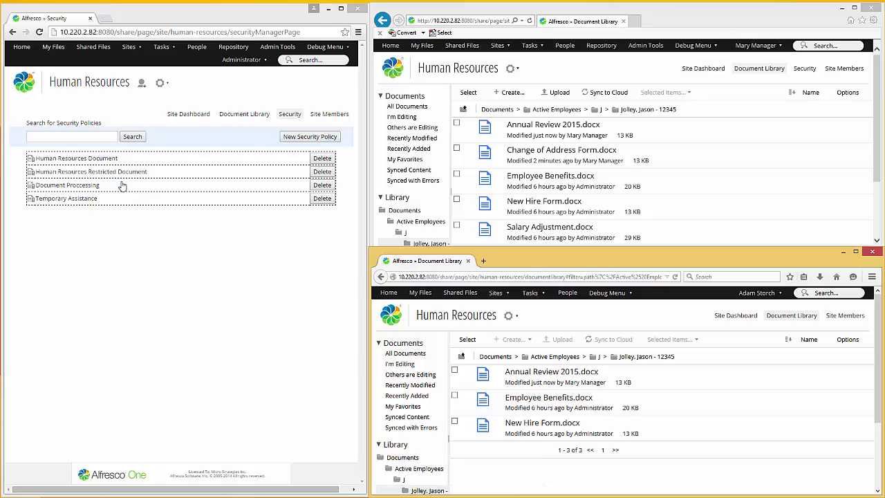
Step: Review the Human Resources Restricted Document policy's Groups and People, then return to the policy list
click(102, 174)
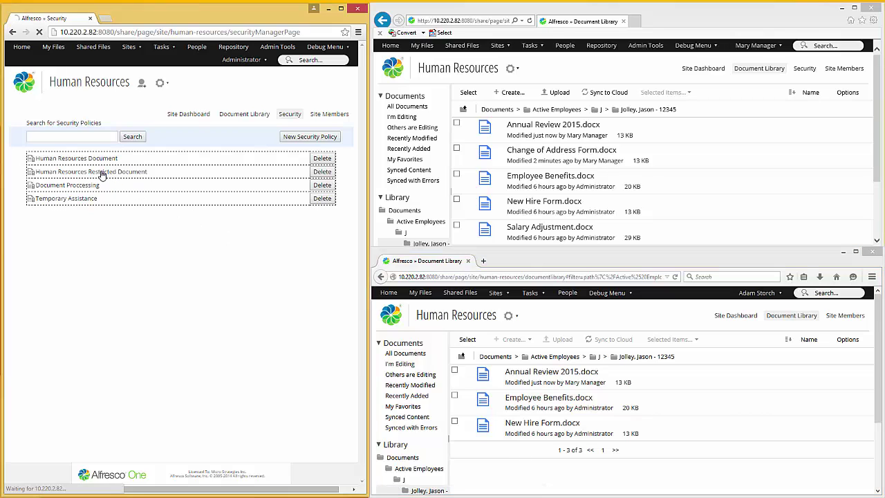
click(67, 123)
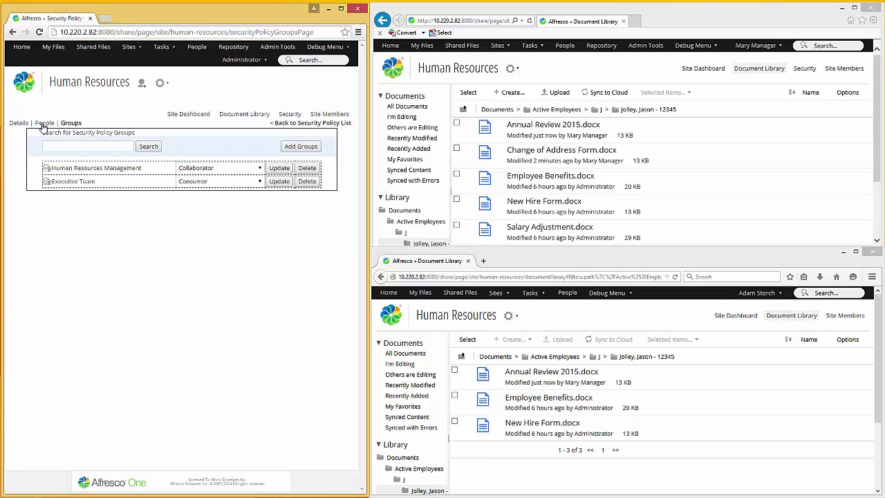
click(43, 123)
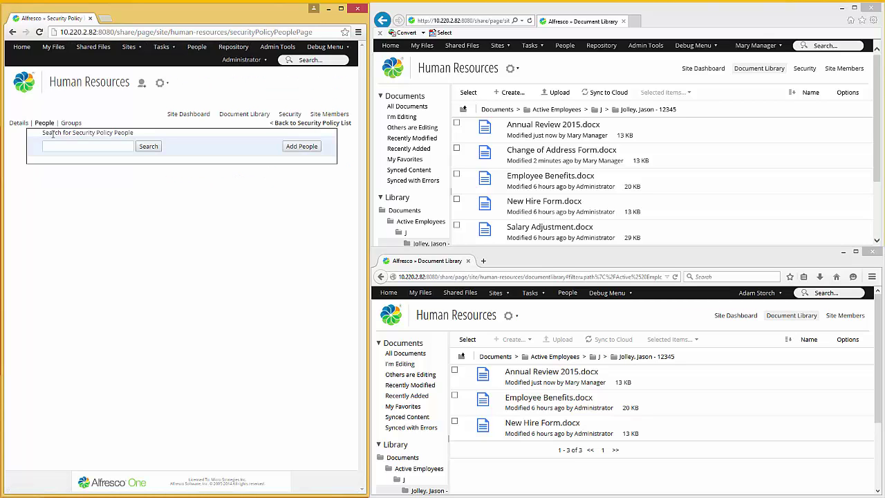
click(70, 123)
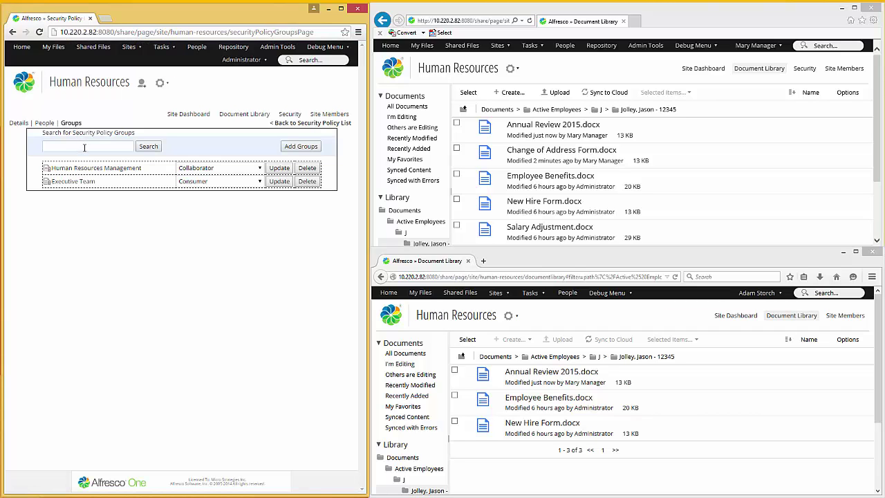
click(287, 123)
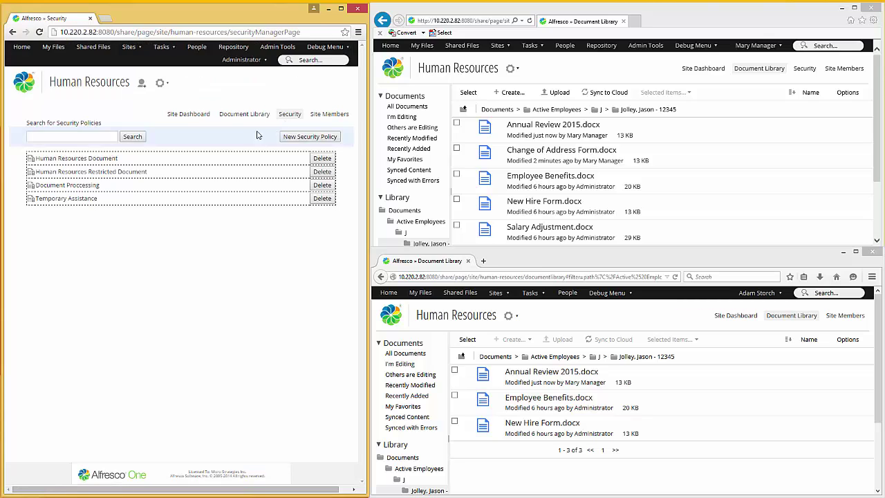